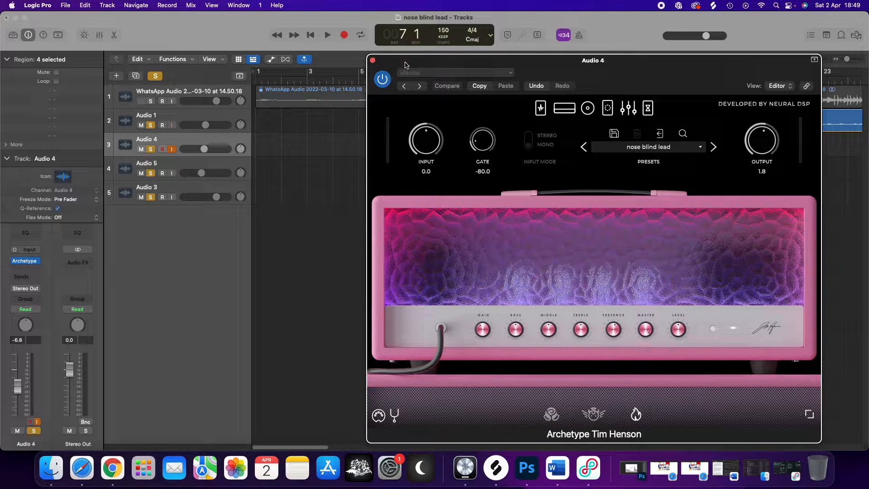
Look through the amp, cabinet and boost, compressor and overdrive pedal sections of the Audio 4 Archetype plug-in
drag(429, 62, 370, 39)
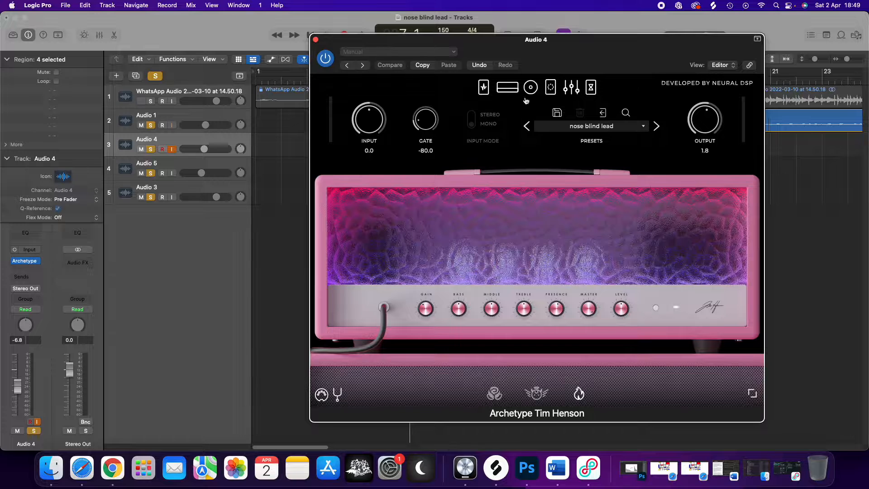
click(513, 91)
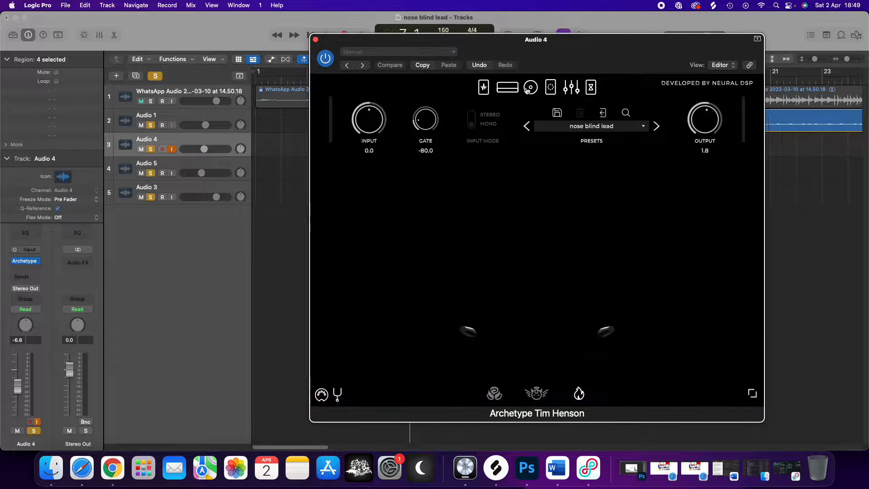
click(517, 92)
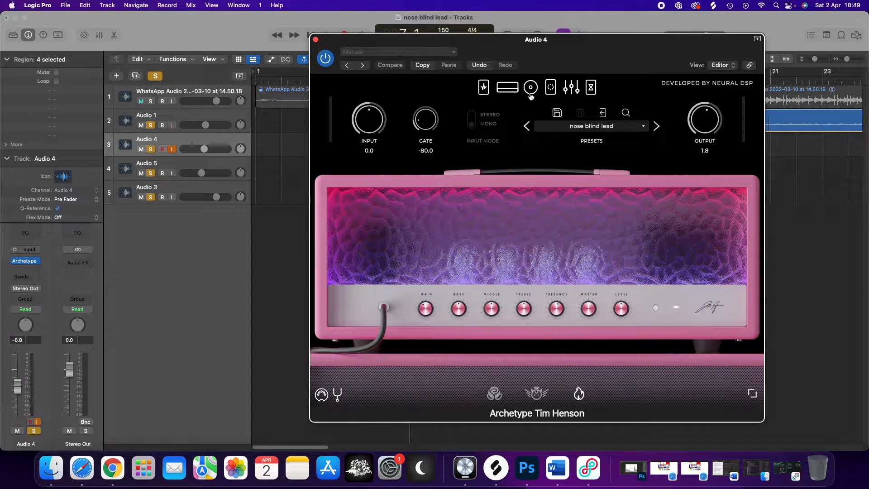
click(488, 89)
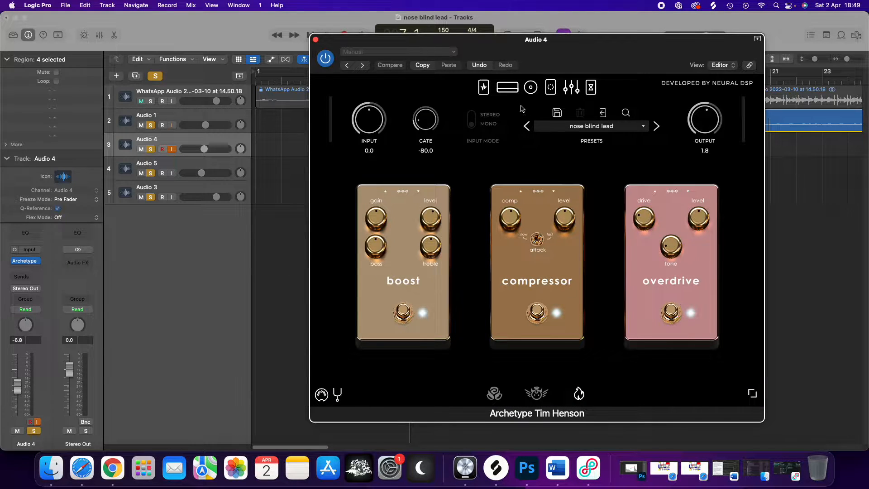
Play the Audio 4 lead from bar 7 to about bar 15 to hear the current tone, keeping the arrangement in view
drag(601, 64, 621, 91)
key(space)
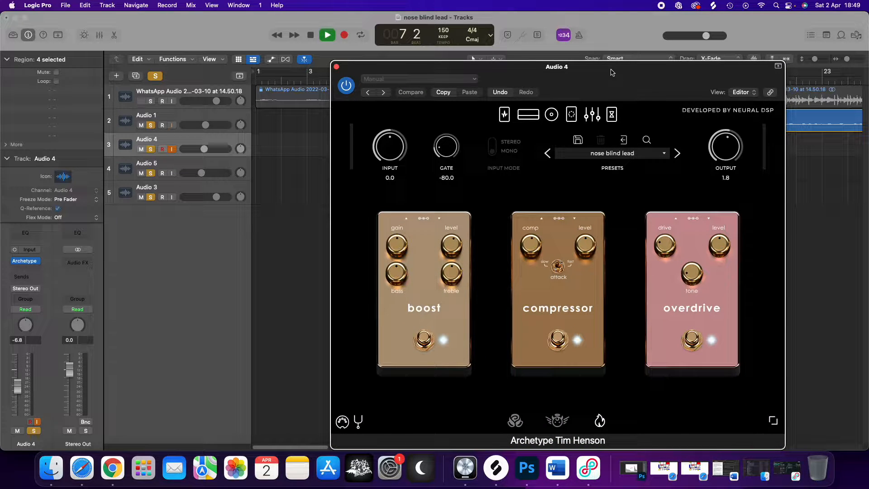
drag(507, 70, 482, 240)
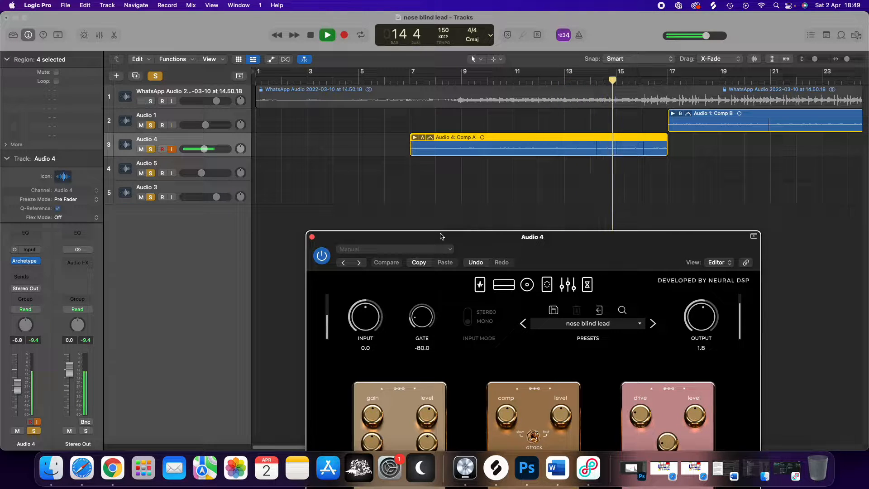
key(space)
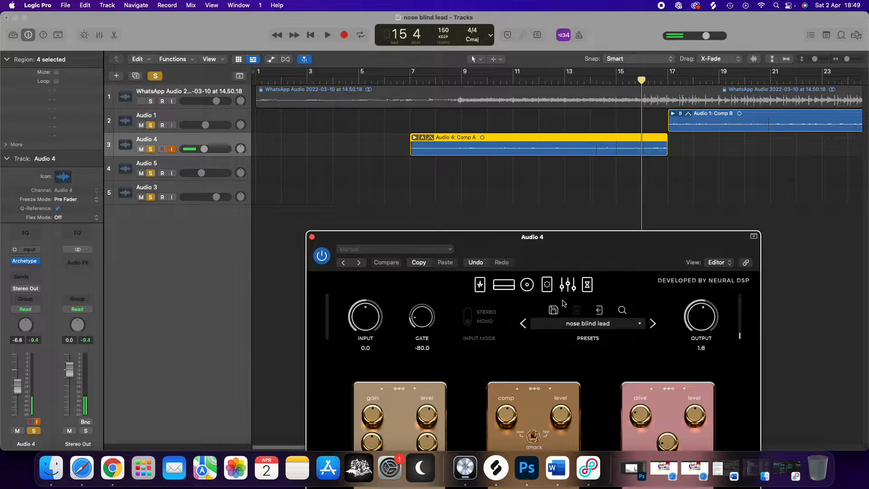
drag(624, 241, 627, 64)
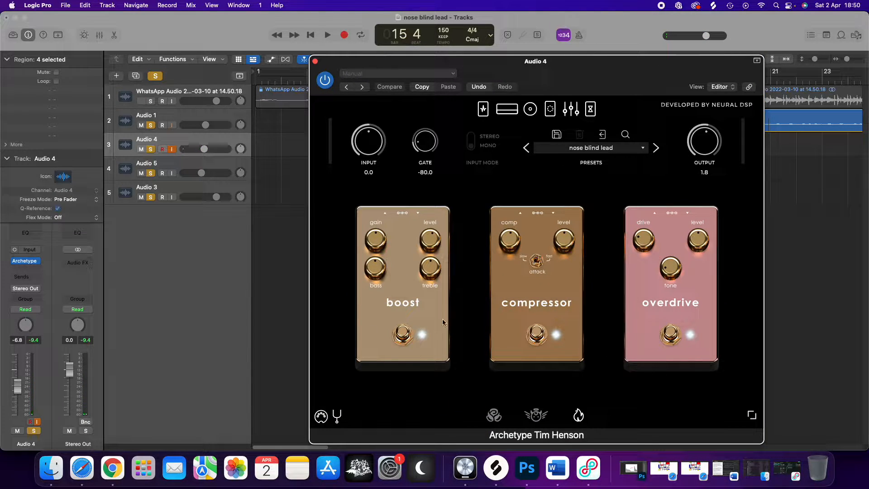
Cycle the compressor pedal's attack switch through its slow-to-fast positions
click(537, 263)
click(536, 263)
click(536, 263)
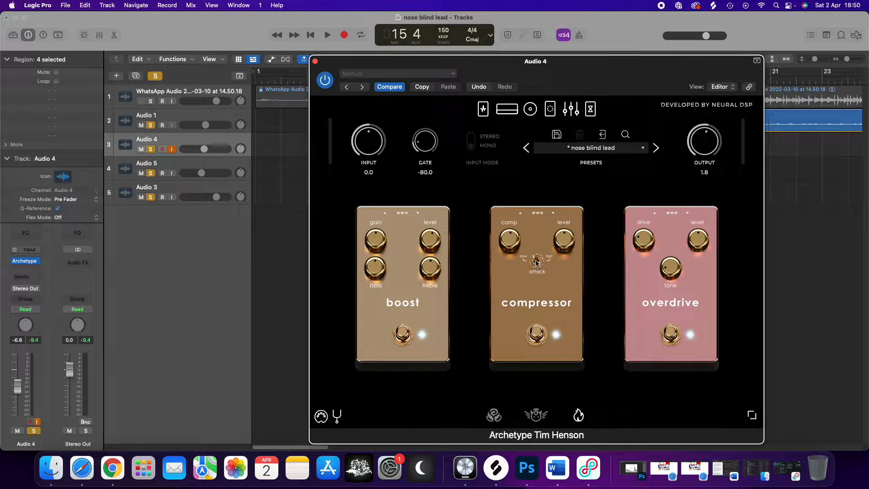
click(536, 263)
Show the plug-in's pink amp head and set the playhead to bar 7 at the start of the Audio 4 region
click(507, 109)
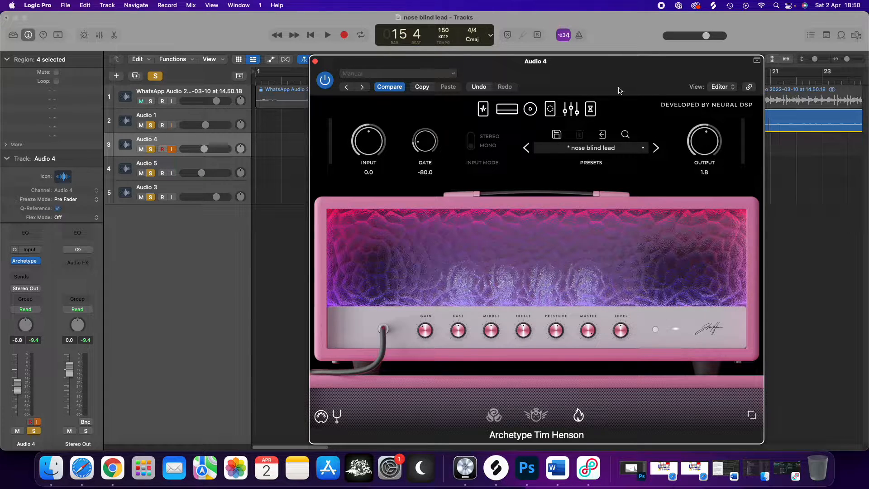
drag(620, 70, 622, 250)
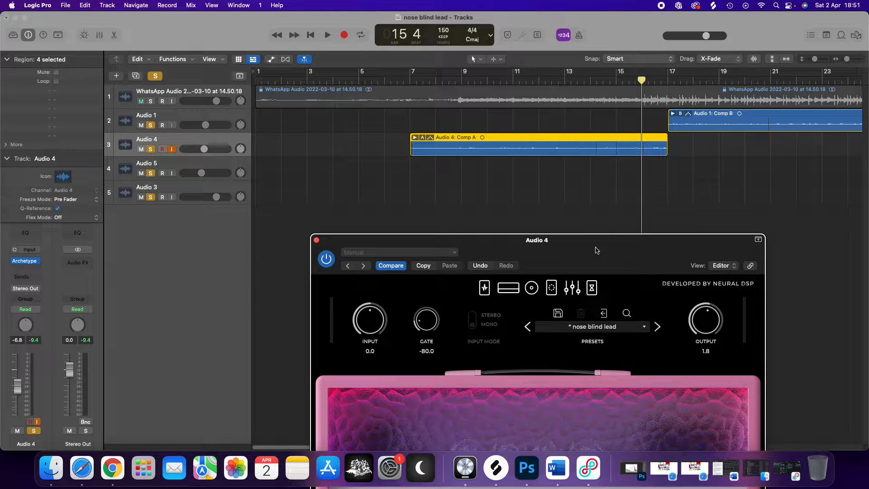
drag(597, 250, 616, 191)
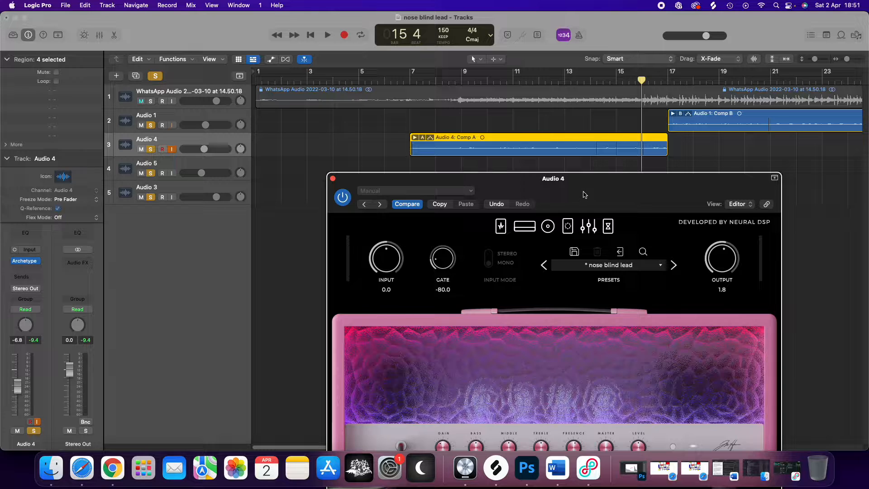
drag(584, 195, 606, 195)
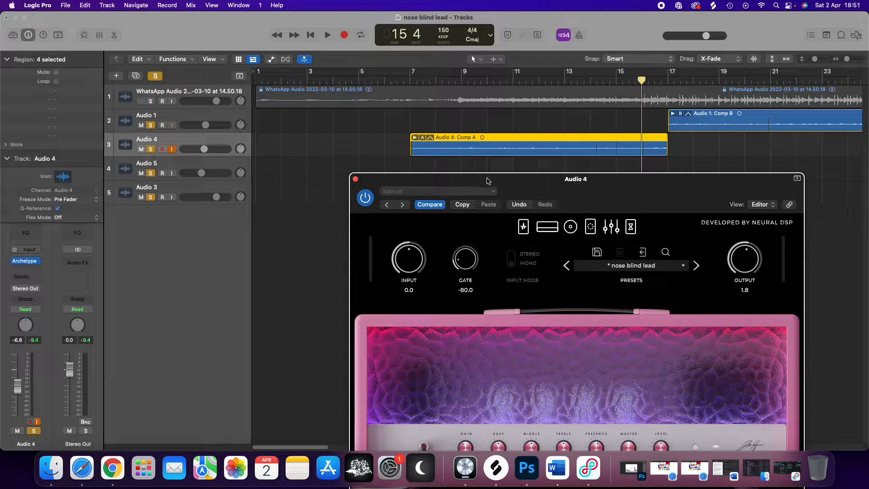
drag(503, 184, 421, 199)
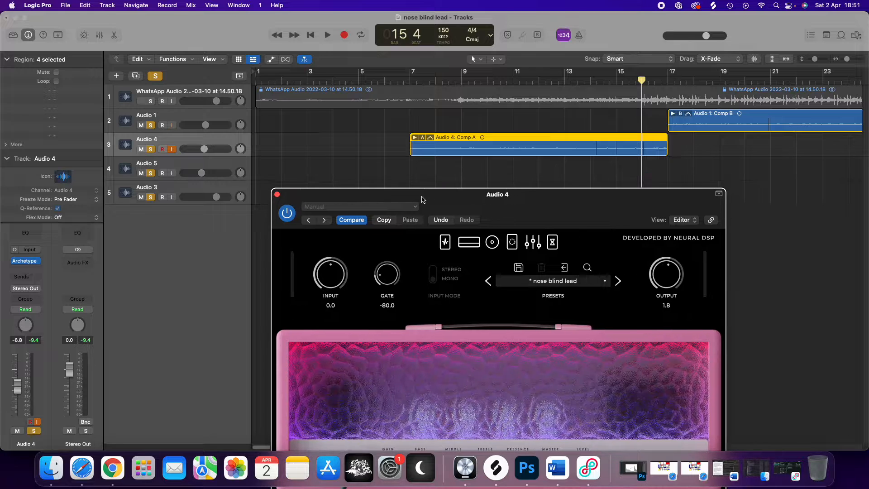
click(409, 81)
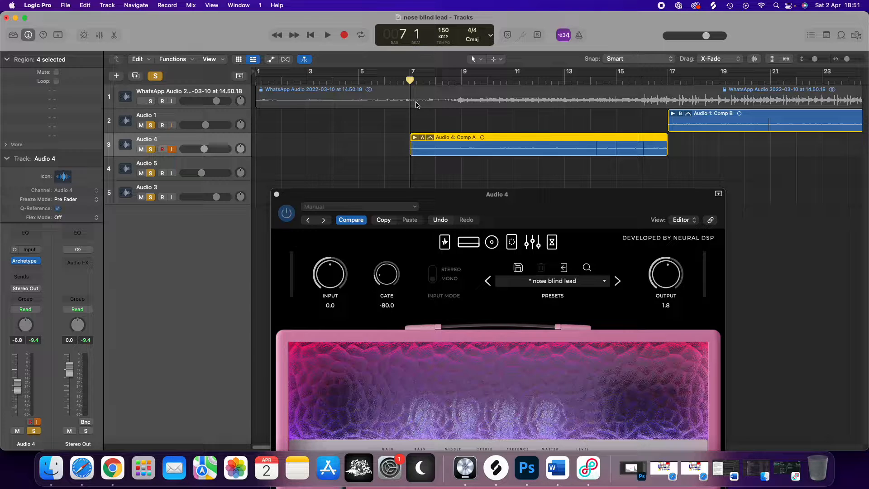
drag(522, 199, 580, 184)
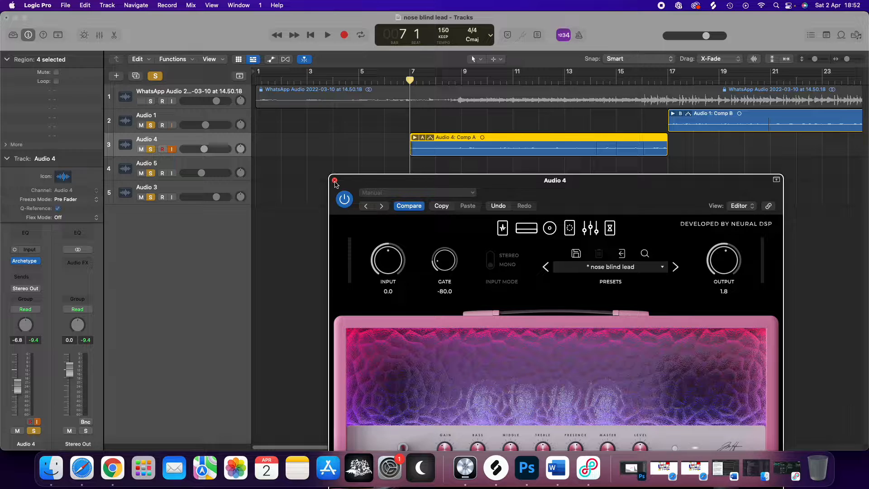
drag(504, 190, 426, 77)
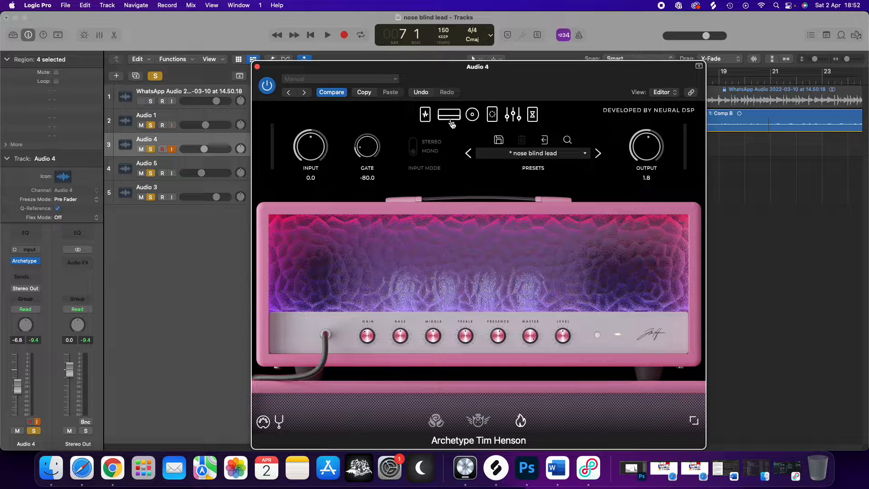
Examine the plug-in's cabinet microphones, amp head, multivoicer, graphic EQ, and chorus, delay and reverb pedals
click(473, 116)
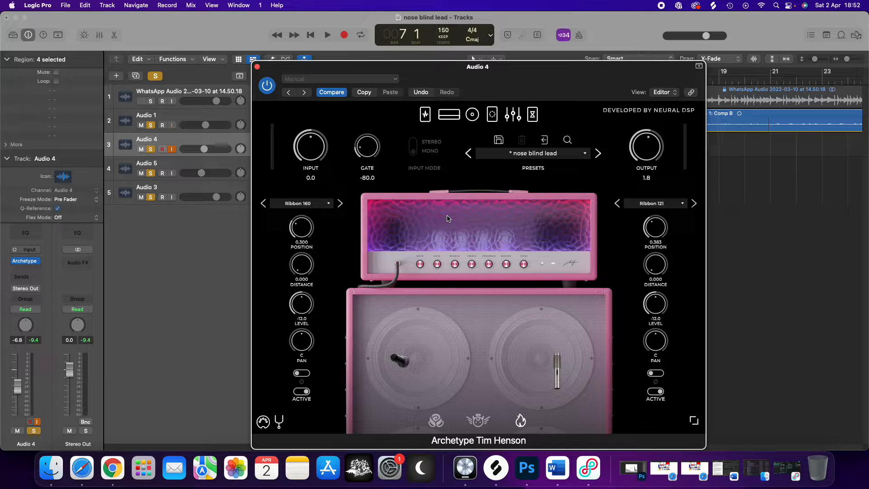
click(450, 116)
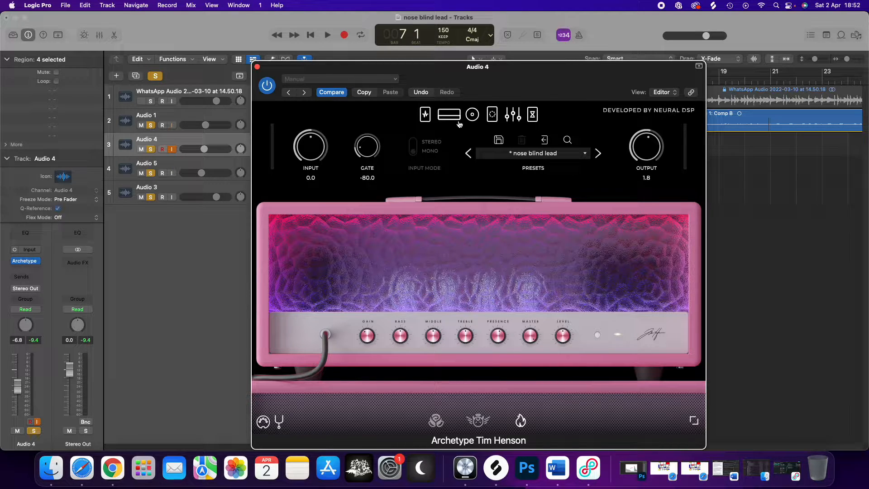
click(473, 117)
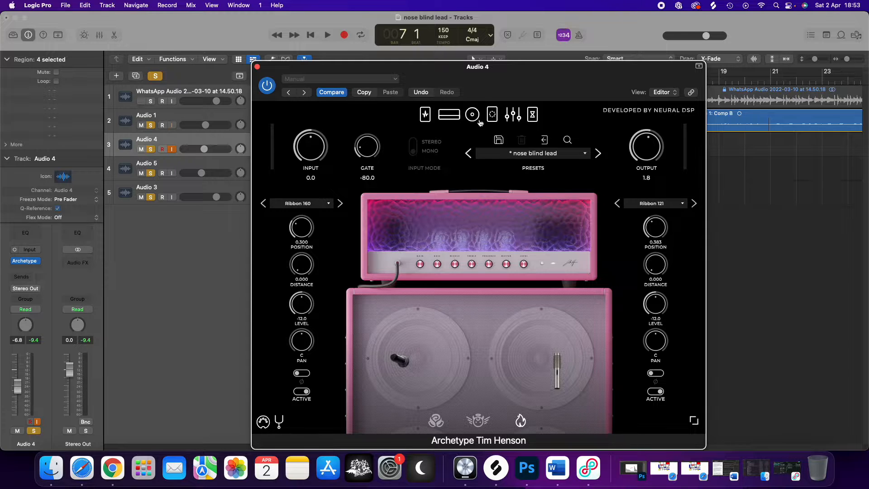
click(497, 121)
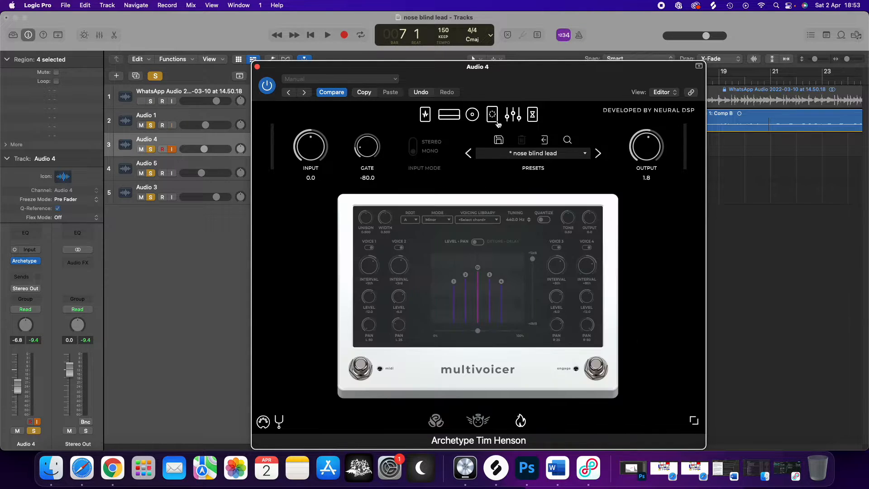
click(513, 116)
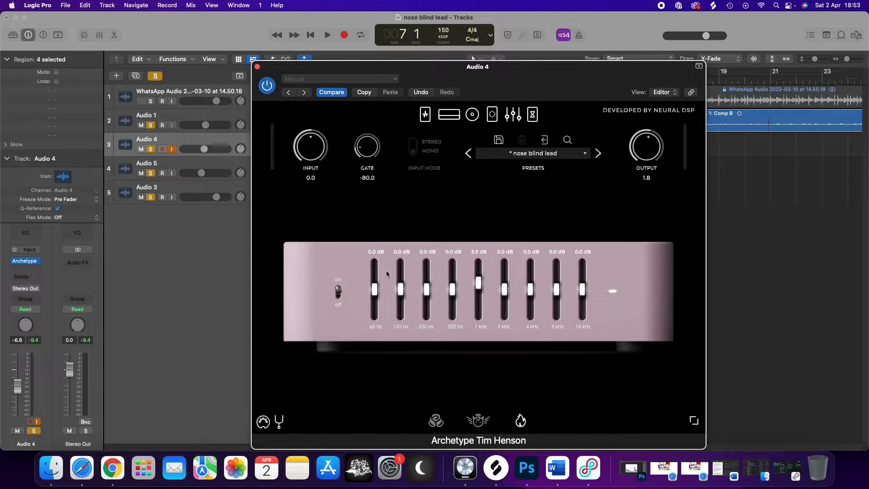
click(472, 119)
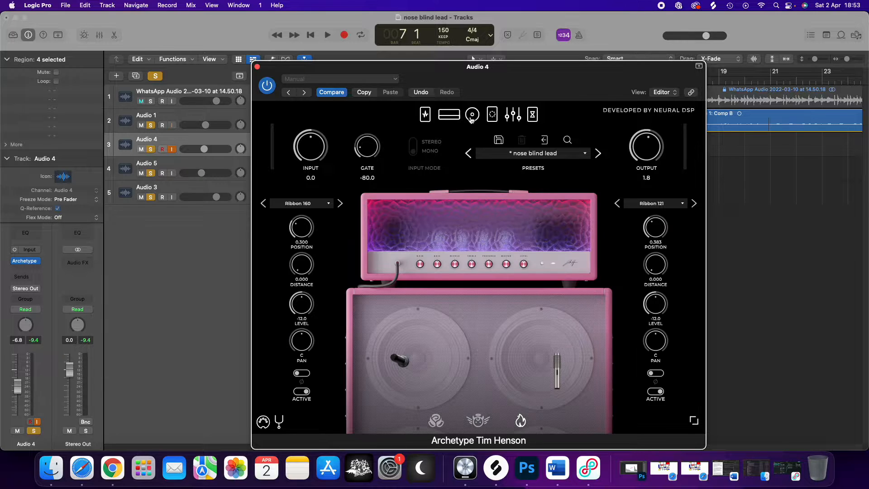
click(452, 118)
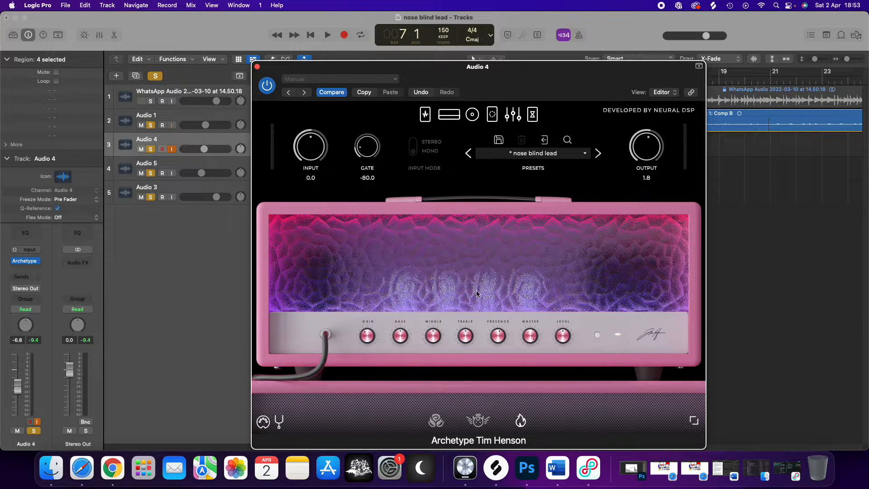
click(512, 114)
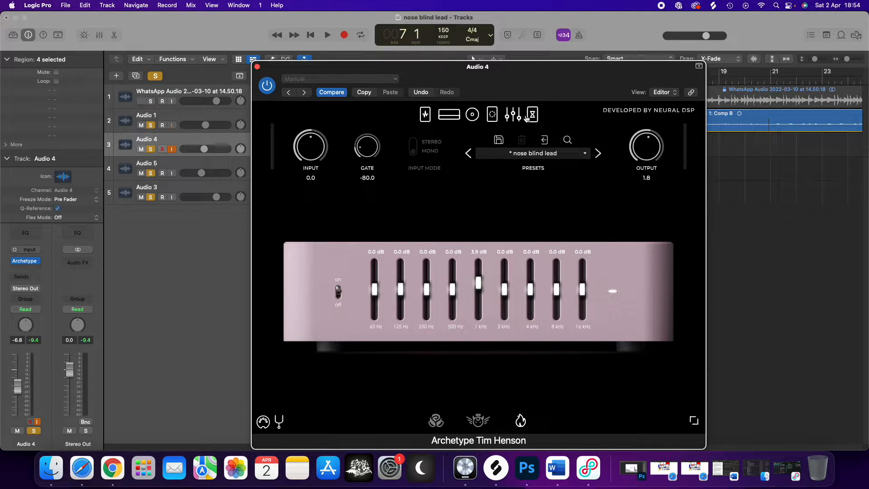
click(528, 121)
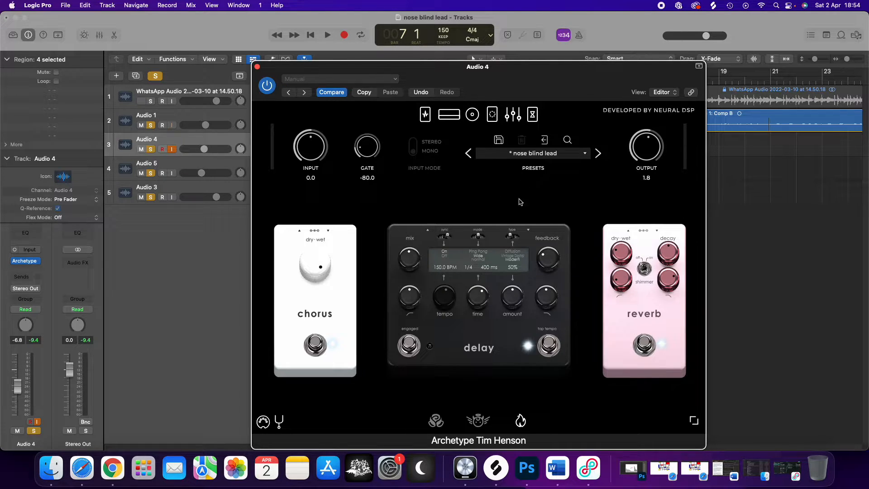
Bypass the chorus pedal and play the Audio 4 lead from bar 7 to about bar 12 without it
click(316, 349)
key(space)
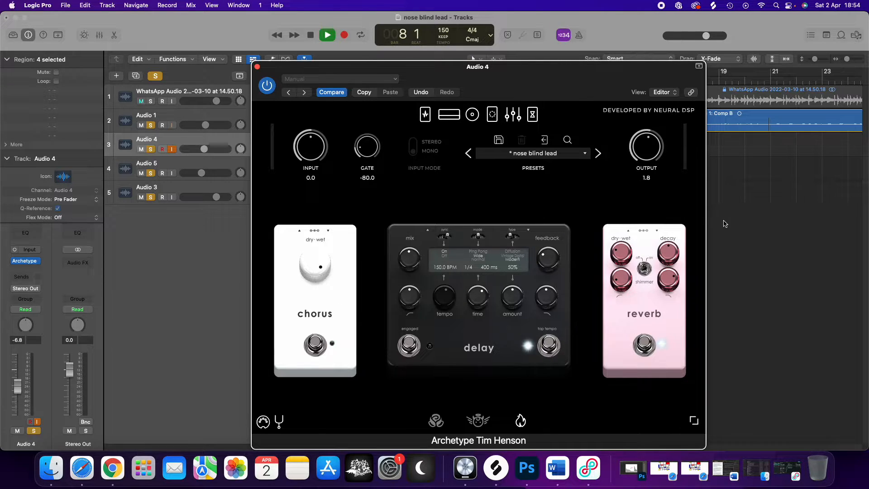
drag(564, 73, 644, 177)
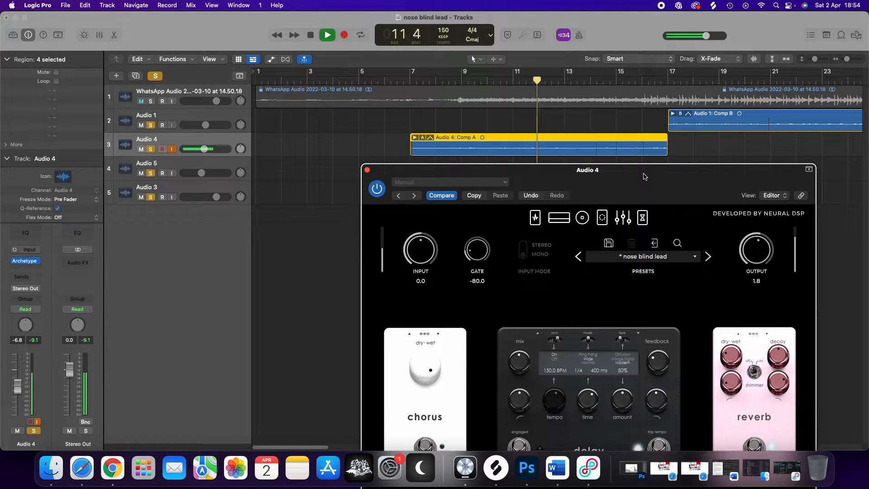
key(space)
drag(645, 177, 650, 174)
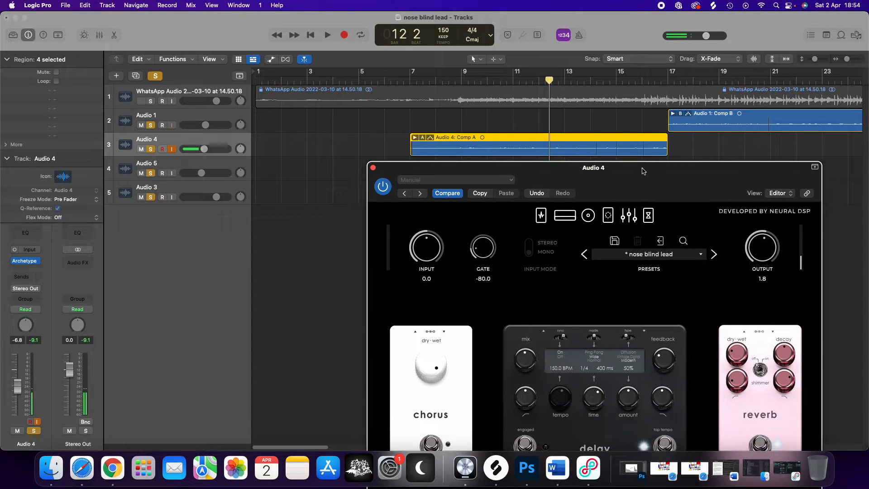
Re-engage the chorus pedal and continue playback from bar 12 to about bar 17
click(440, 448)
key(space)
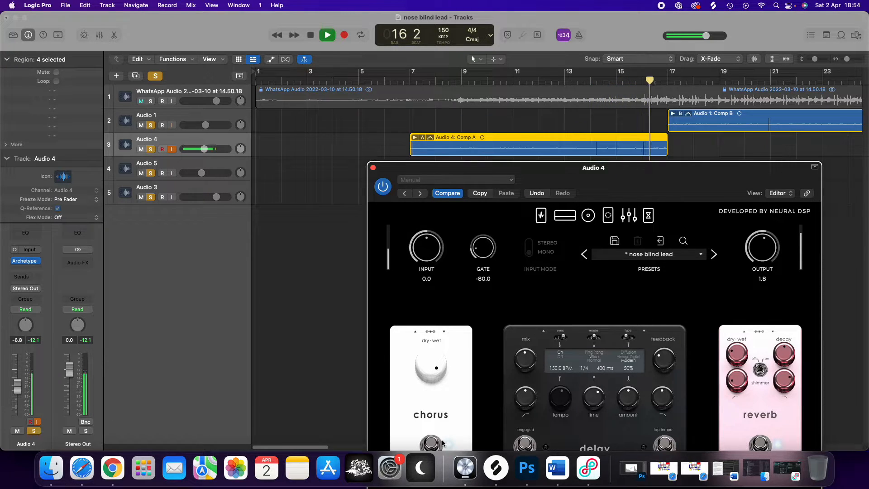
key(space)
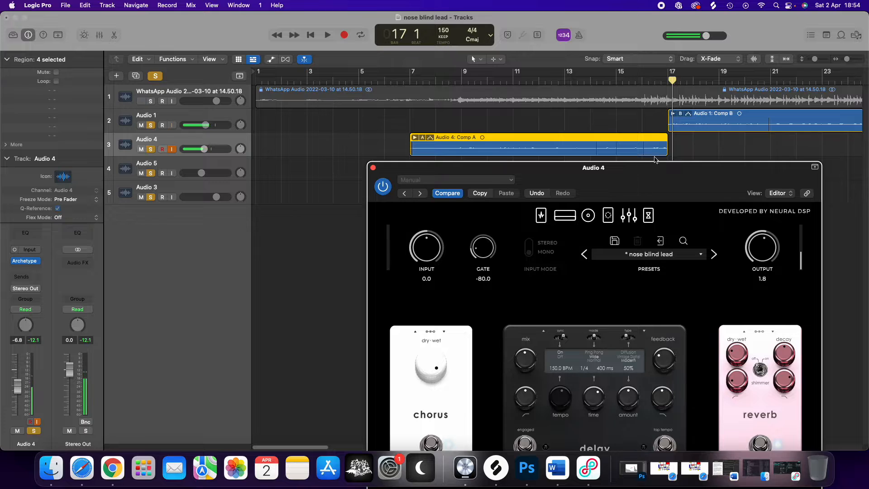
Set the playhead to bar 16, close the plug-in window and expand the Audio 4 Comp A take folder to look through its takes
click(644, 83)
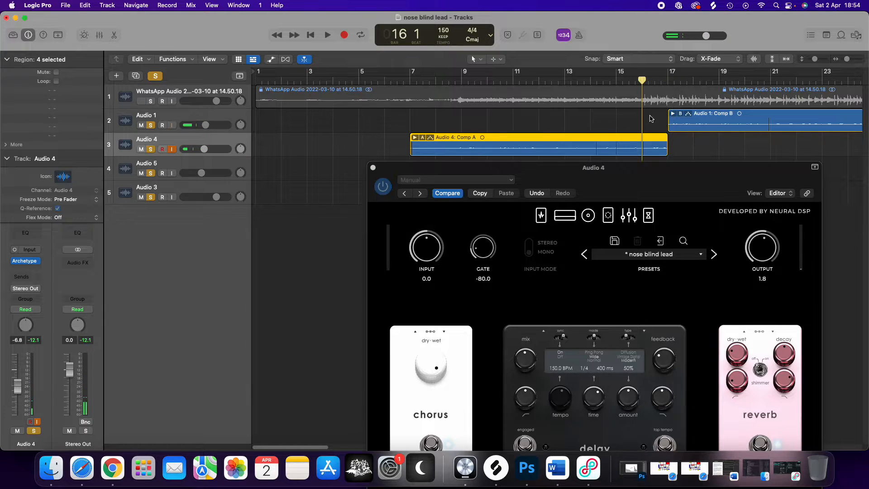
click(372, 168)
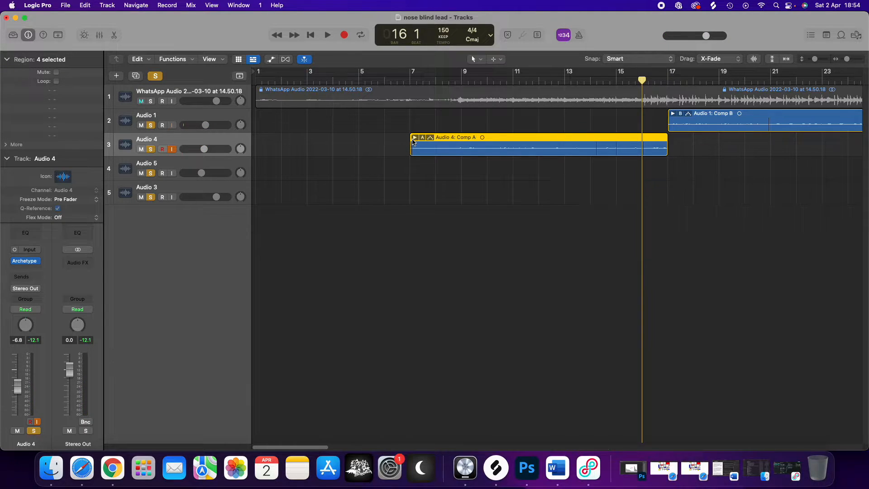
click(414, 137)
scroll(653, 294, down, 15)
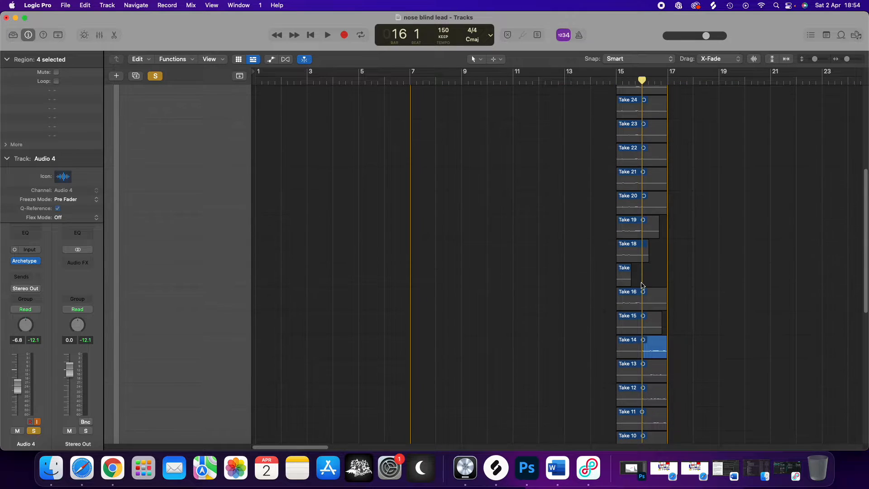
scroll(642, 284, up, 3)
scroll(642, 280, up, 12)
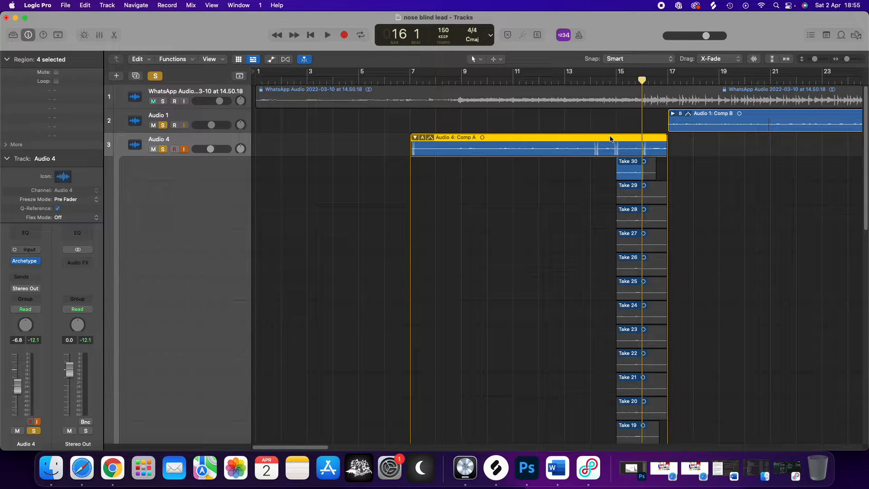
Collapse the Audio 4 Comp A take folder and look through the takes of the Audio 1 Comp B folder at bar 17
click(414, 138)
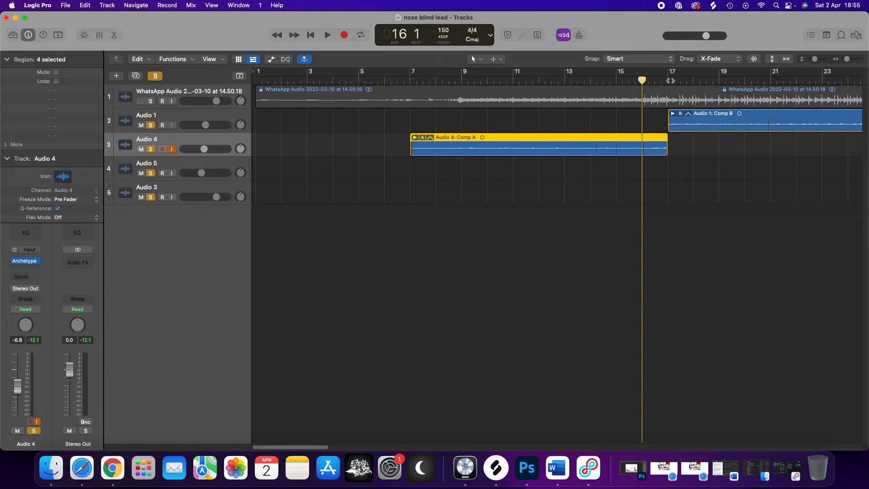
click(662, 78)
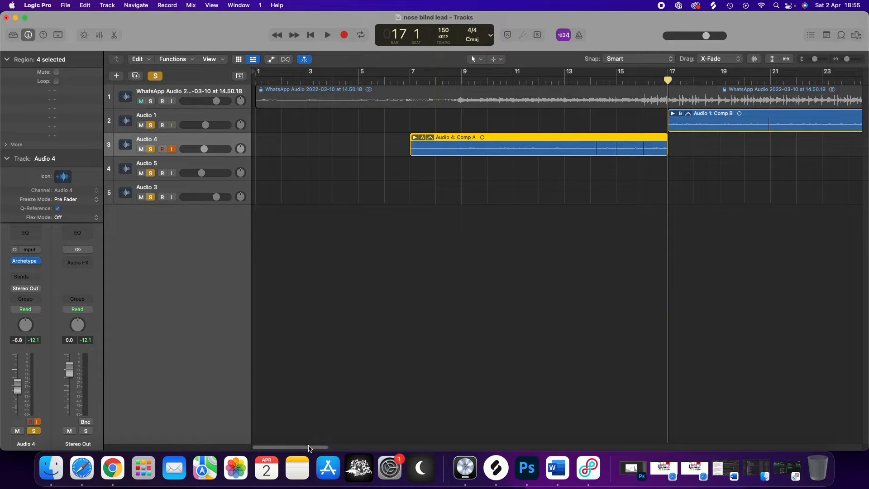
drag(309, 449, 353, 448)
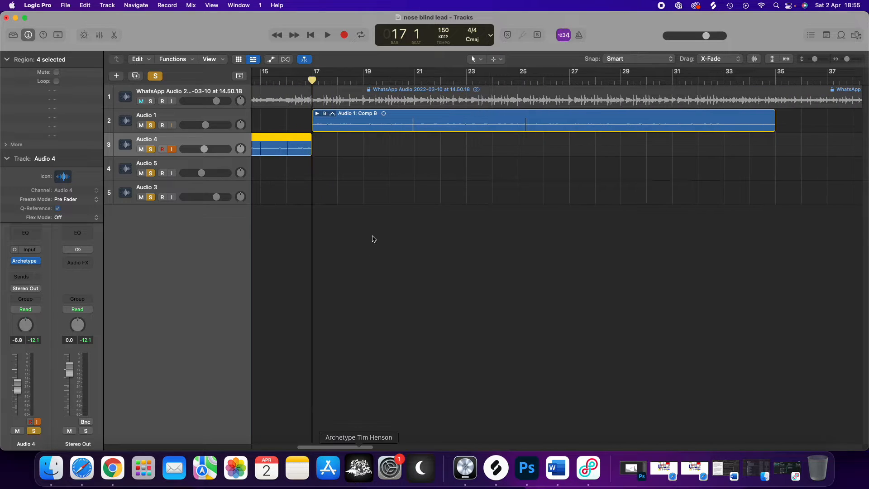
click(317, 113)
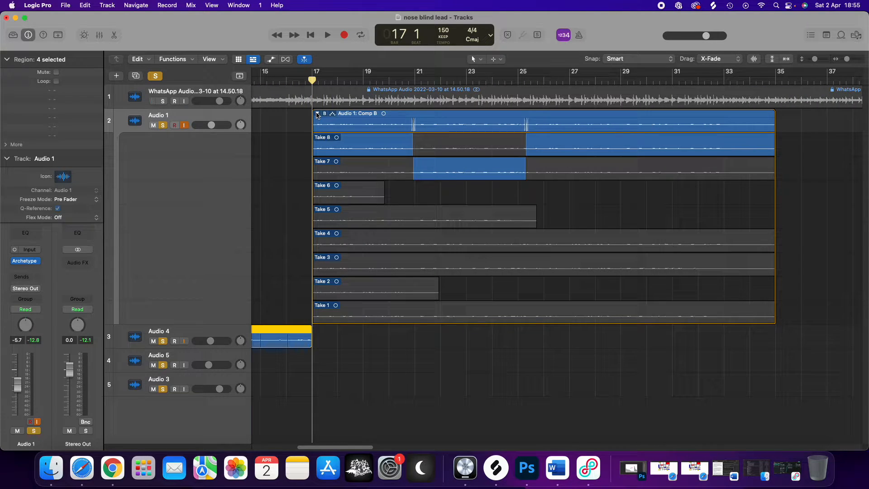
click(316, 114)
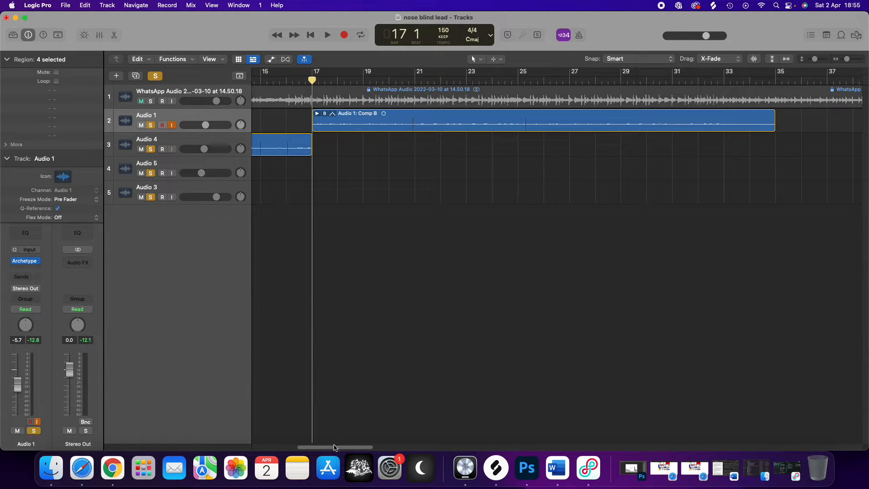
Examine the pedals, amp head and cabinet microphones of the Archetype Tim Henson plug-in on the Audio 1 track
drag(361, 448, 584, 467)
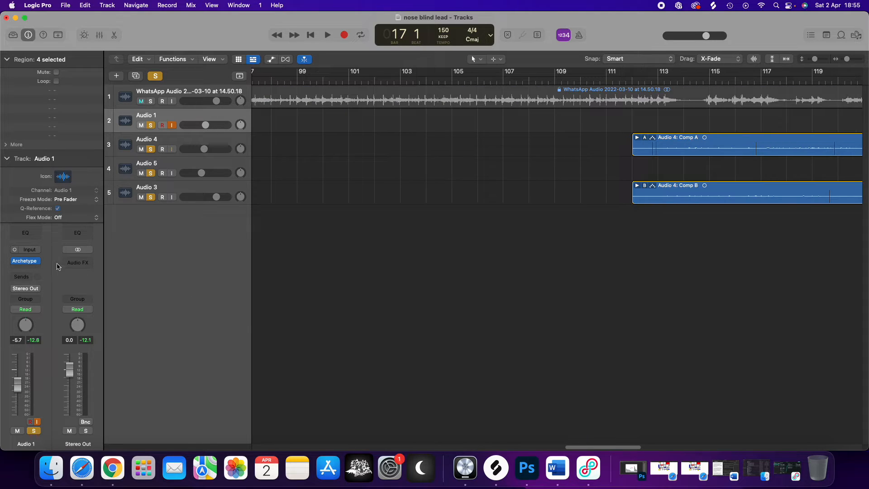
click(24, 261)
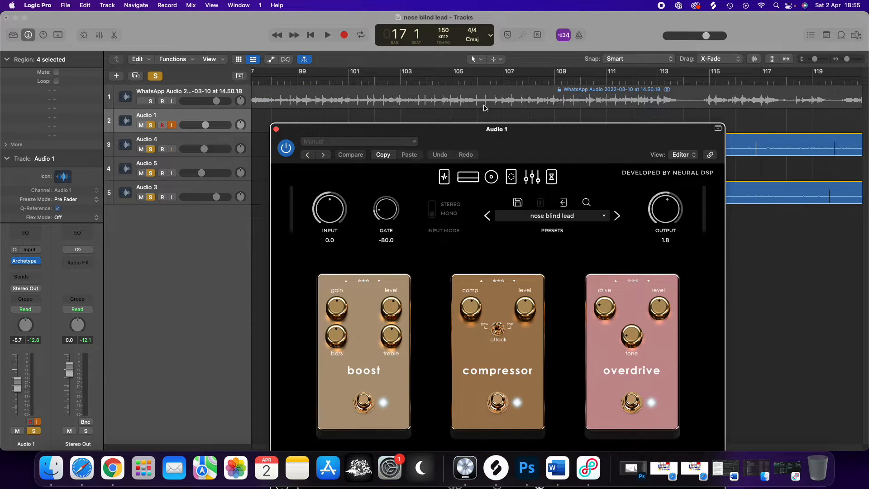
drag(550, 138, 597, 77)
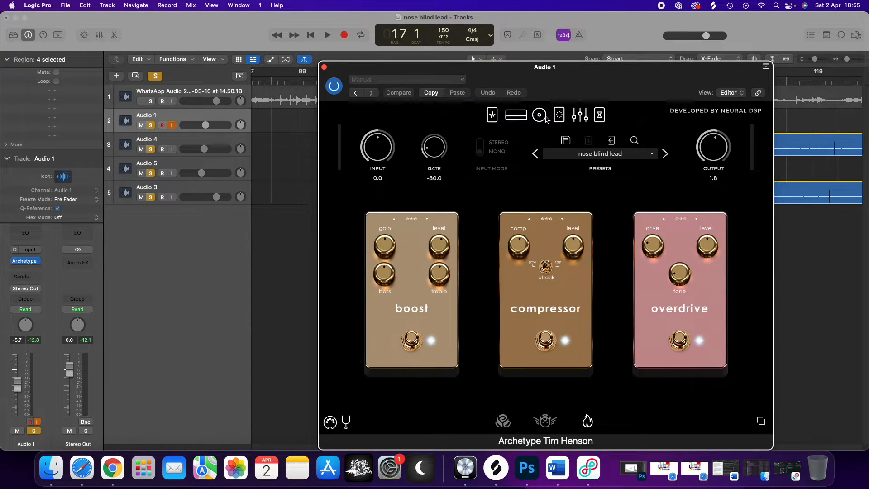
click(540, 116)
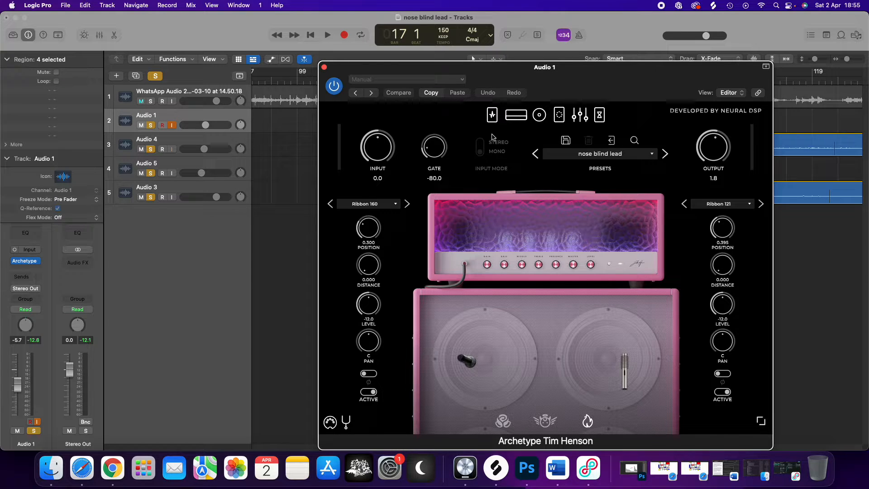
click(325, 67)
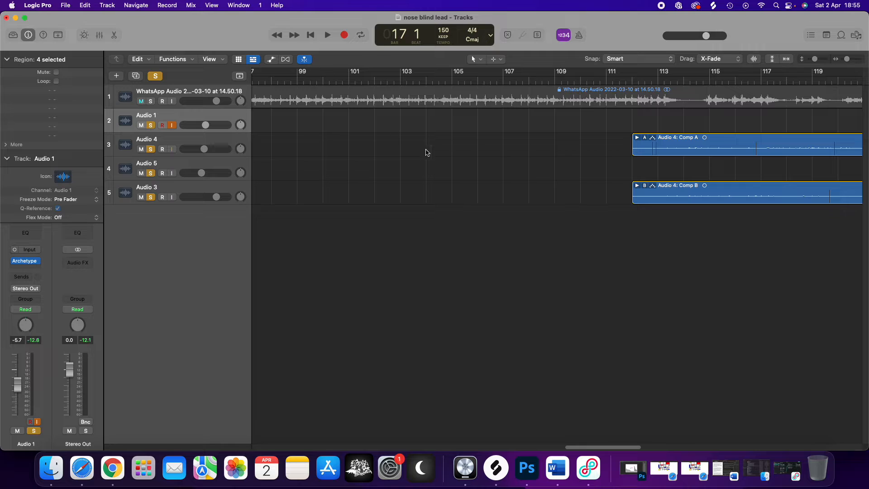
Set the playhead to bar 112 and look over the regions from there on the Audio 4, Audio 5 and Audio 3 tracks
click(630, 80)
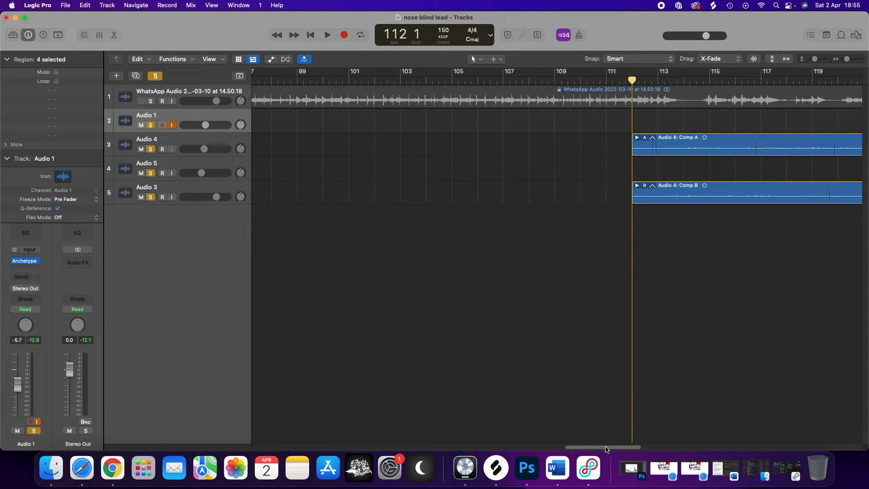
drag(607, 449, 653, 454)
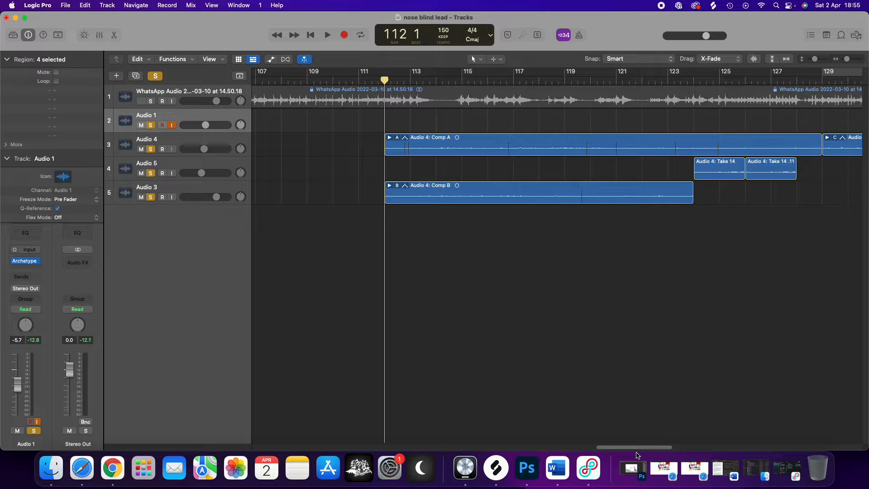
drag(636, 453, 265, 461)
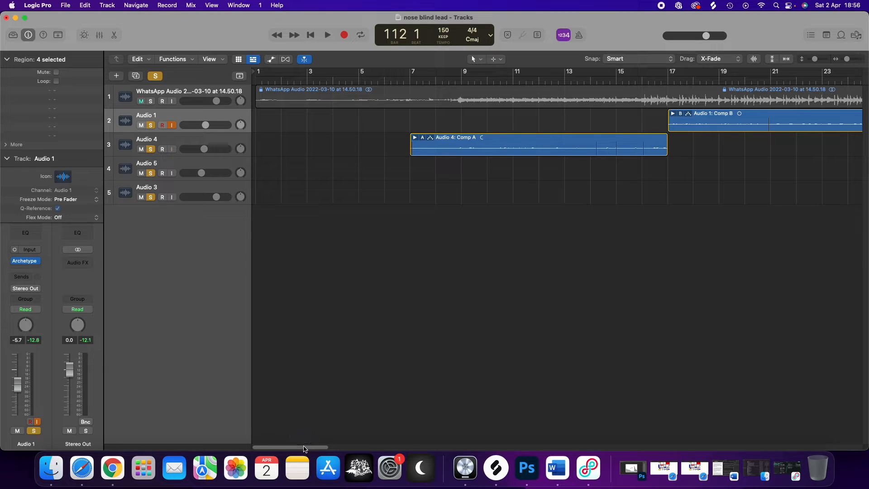
Solo the WhatsApp Audio backing track and turn off solo on the Audio 1, Audio 4, Audio 5 and Audio 3 tracks
drag(304, 448, 385, 447)
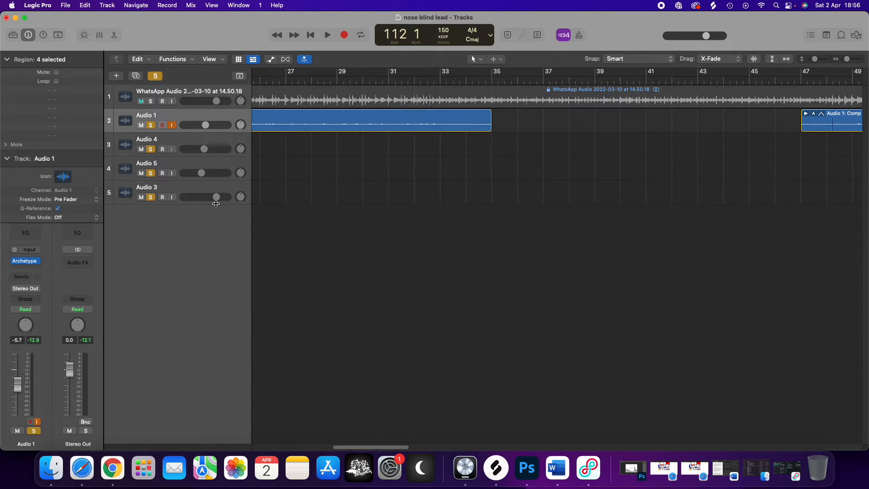
click(151, 104)
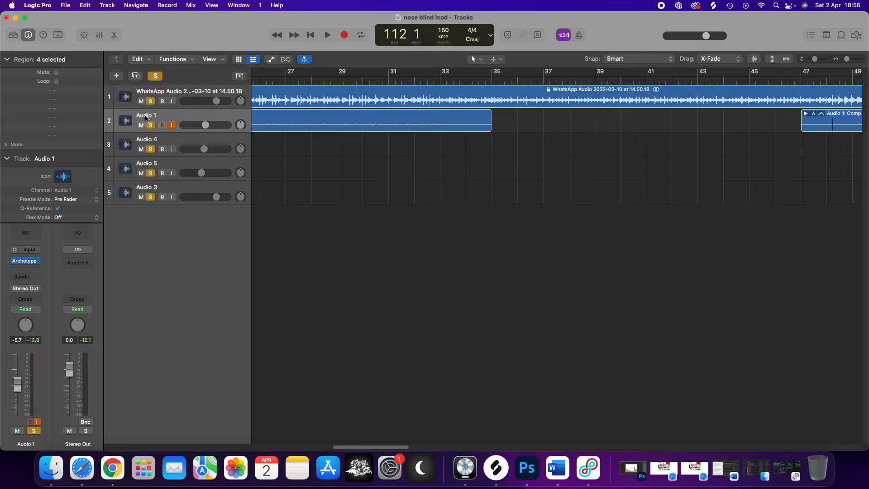
click(150, 124)
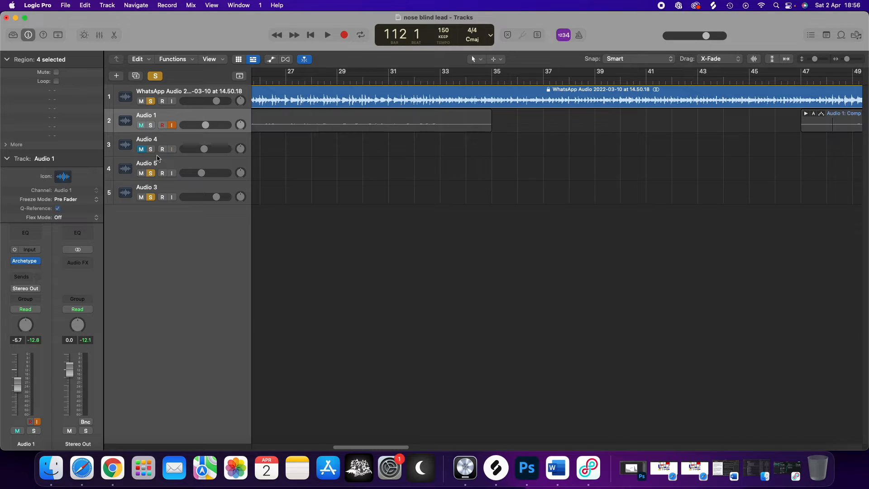
Play the soloed backing track from bar 35, and place the playhead at the gap's start at bar 35 and its end at bar 47
click(497, 79)
key(space)
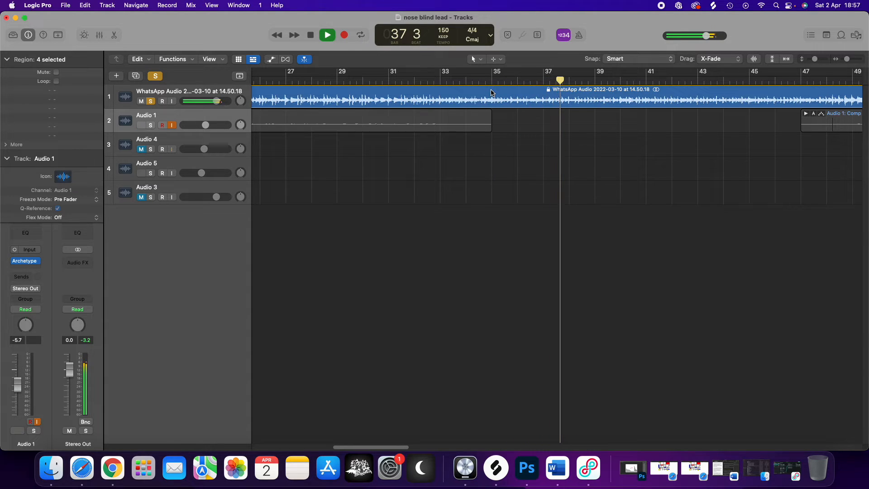
key(space)
click(492, 79)
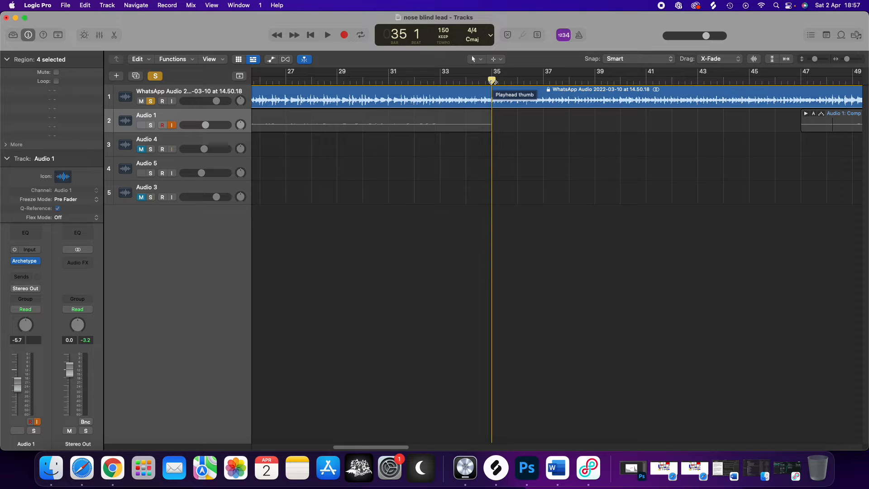
mouse_move(492, 81)
mouse_down()
mouse_move(562, 90)
mouse_move(492, 97)
mouse_up()
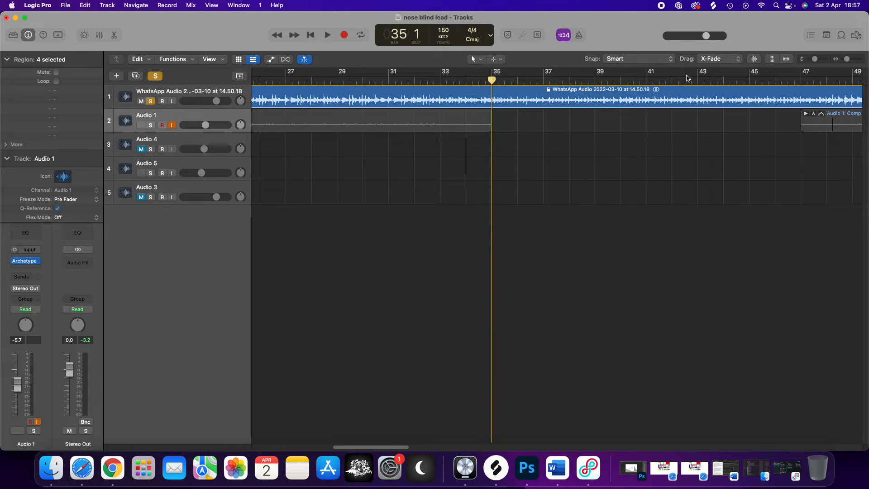
click(800, 81)
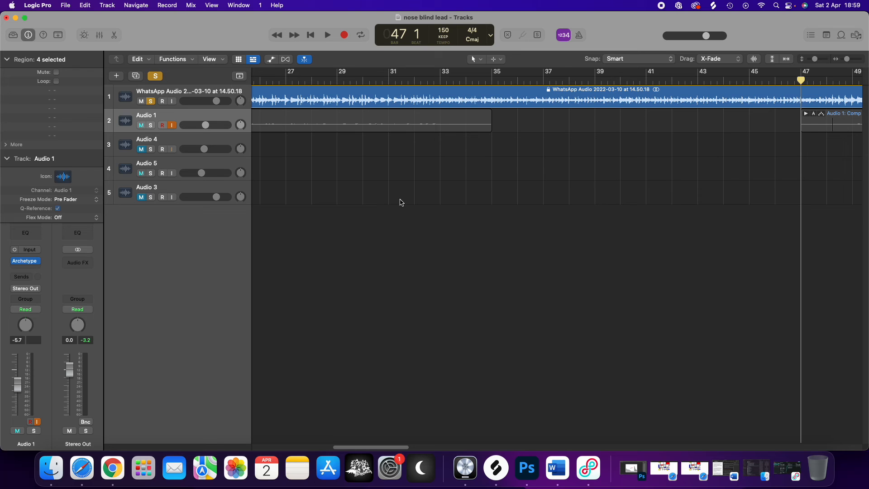
Solo the Audio 1 track alongside the backing track and set the playhead to bar 7
drag(389, 448, 208, 447)
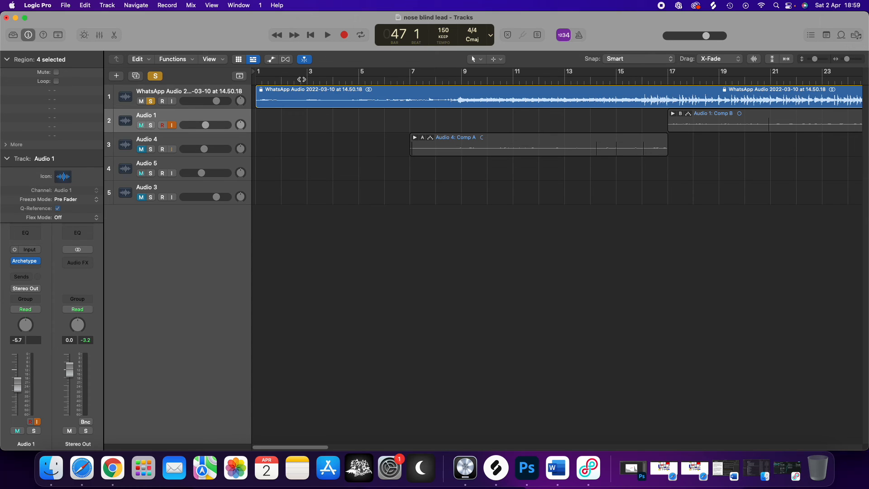
click(302, 79)
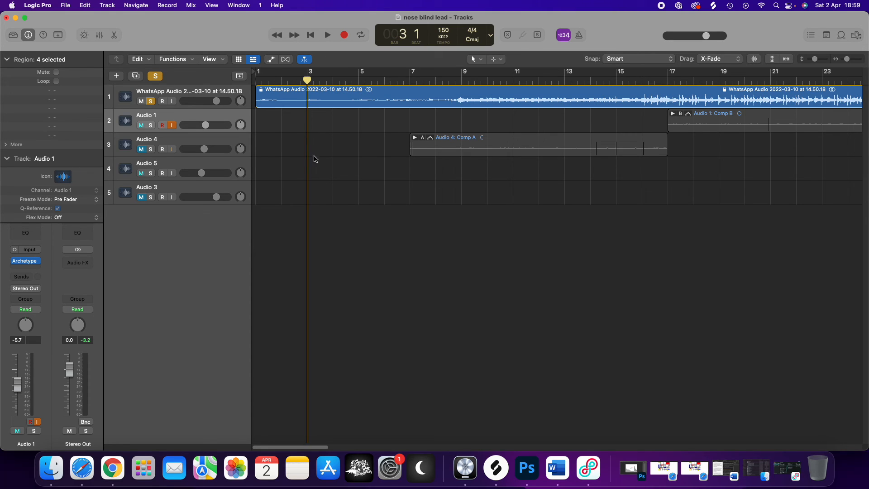
click(151, 125)
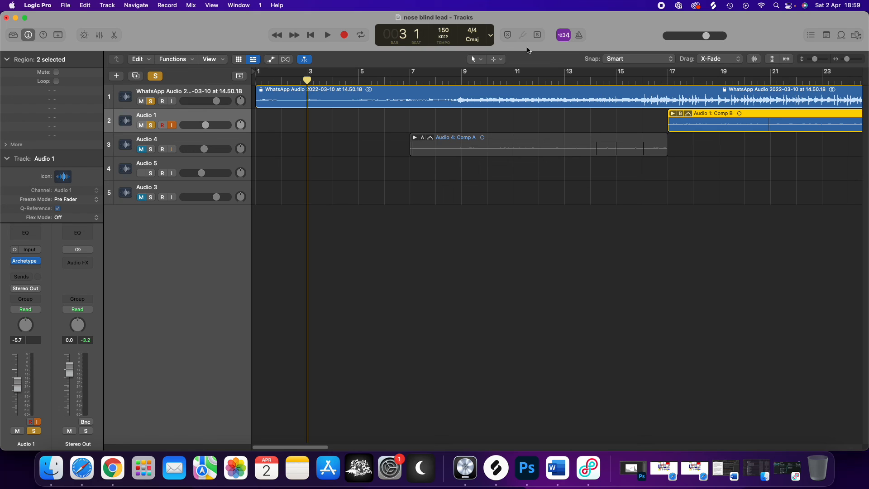
click(409, 81)
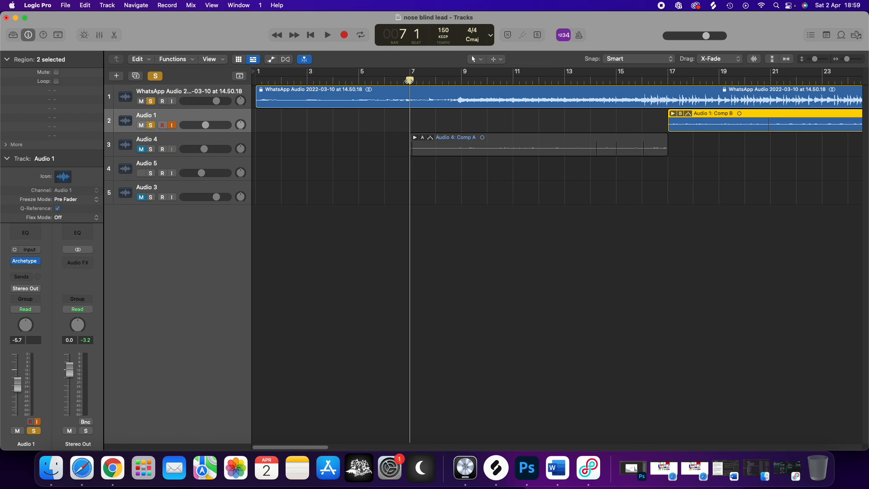